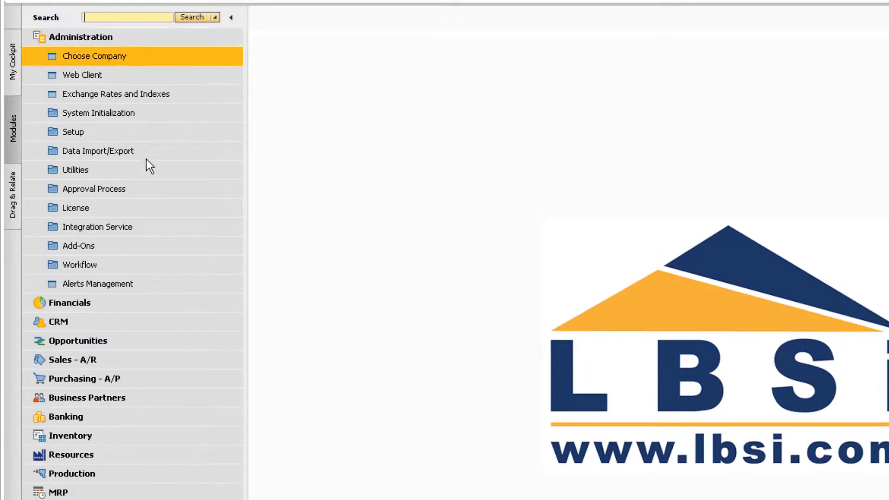
# Open the B1 Usability Config of the B1 Usability Package add-on.
pyautogui.click(162, 249)
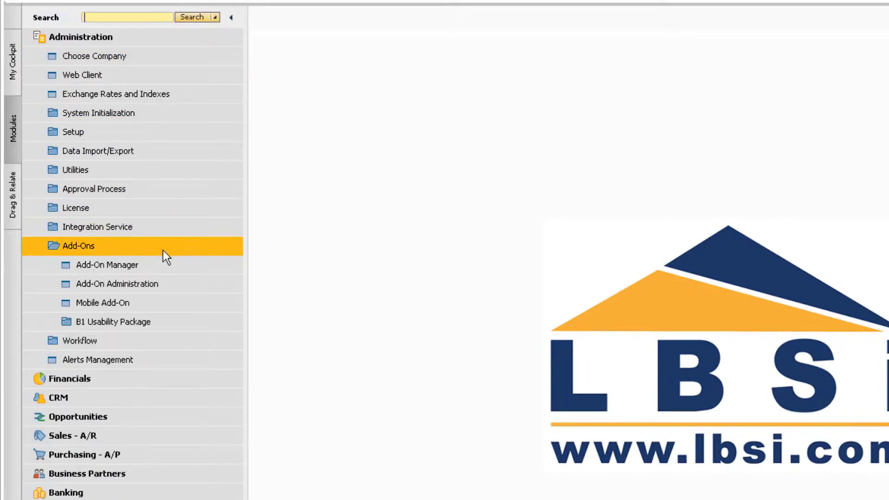
pyautogui.click(187, 321)
pyautogui.click(192, 342)
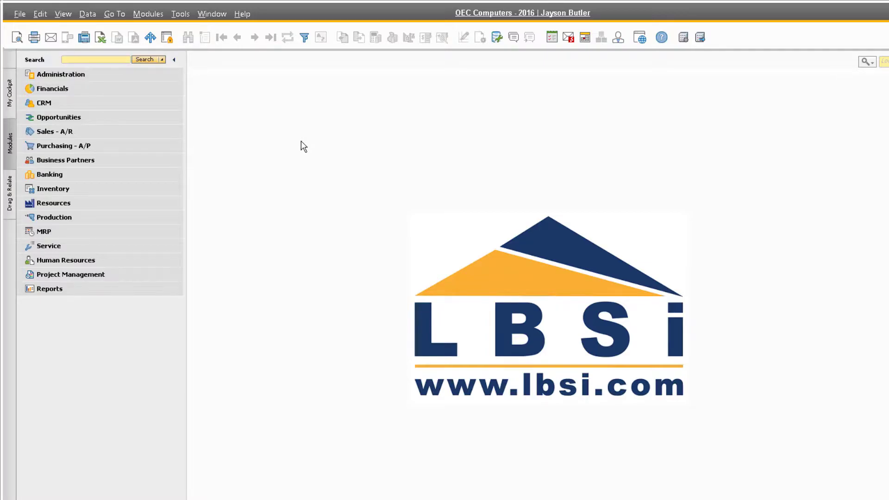
# Open Search Customization from the B1 Search: Configuration module settings of the B1 Usability Package add-on.
pyautogui.click(82, 71)
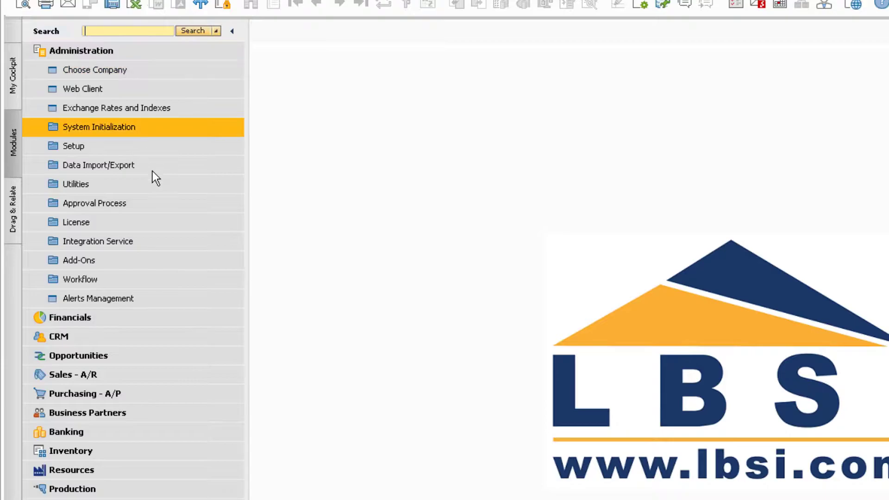
pyautogui.click(187, 257)
pyautogui.click(248, 231)
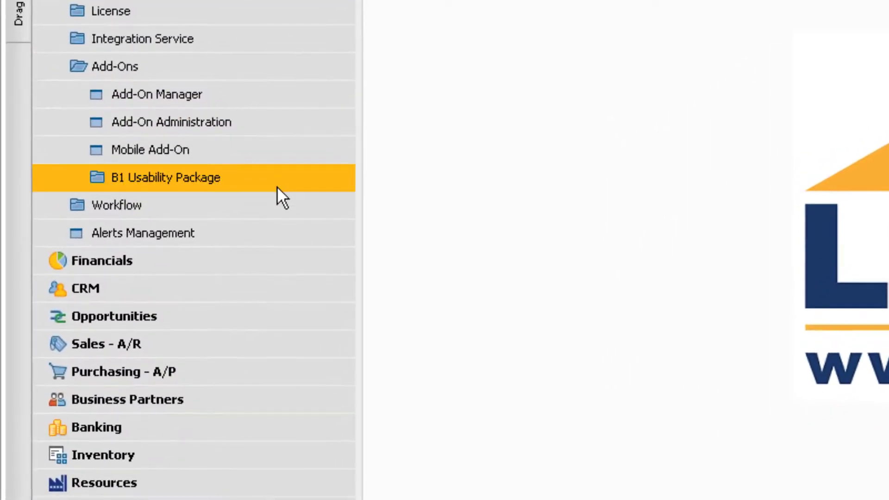
pyautogui.click(250, 253)
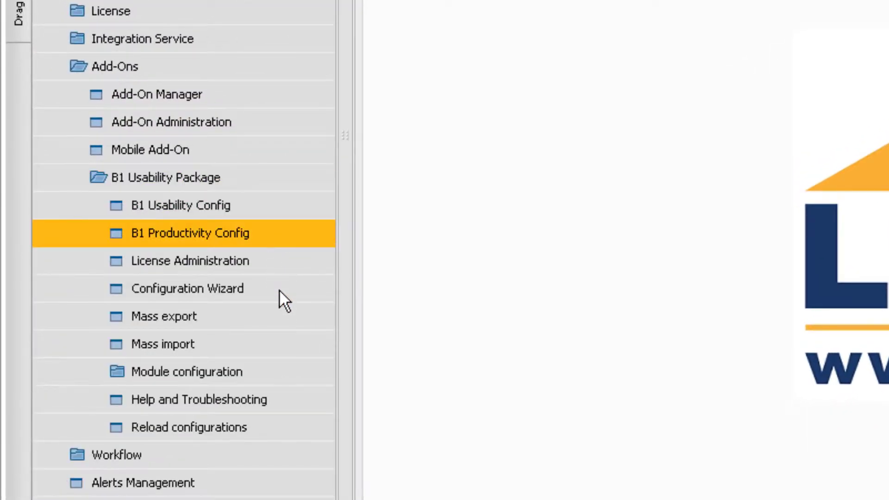
pyautogui.click(277, 373)
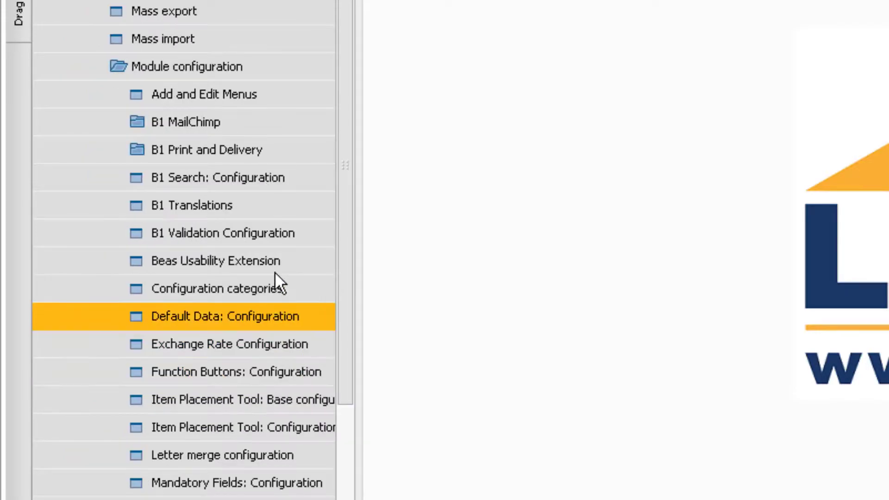
pyautogui.click(299, 181)
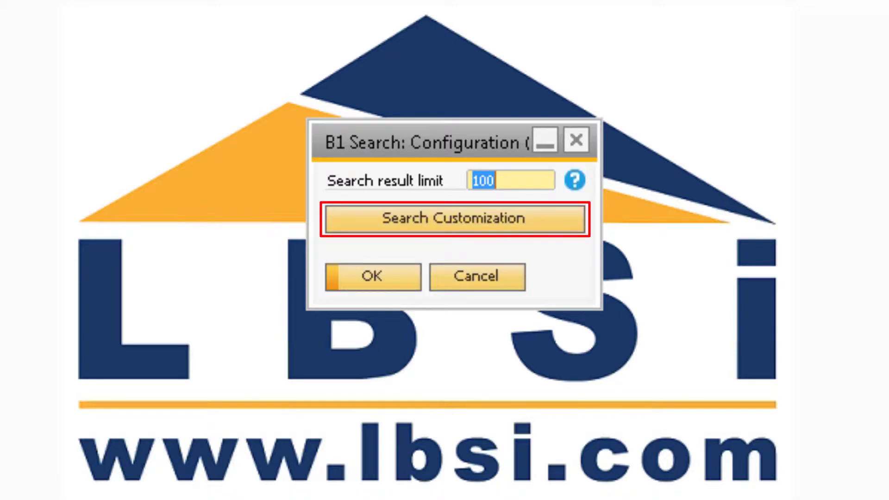
pyautogui.click(369, 224)
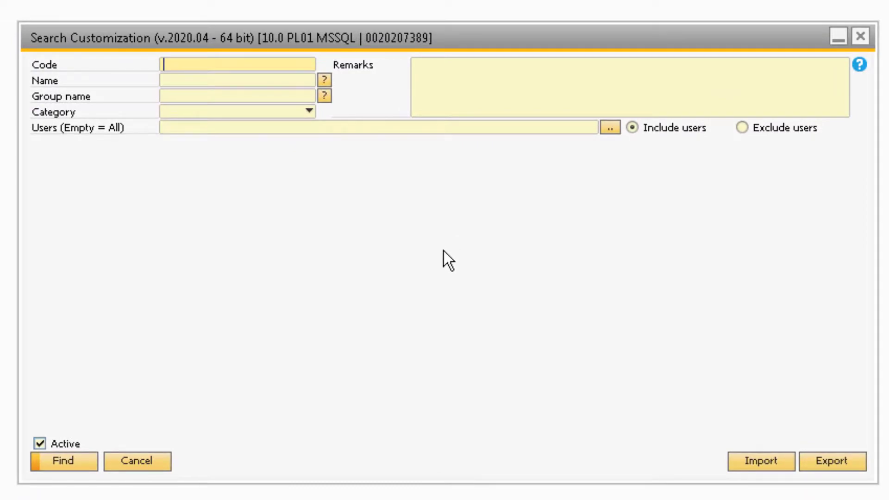
# Look up all existing search customizations with the wildcard *, review the list down to Web: Twitter and close it.
pyautogui.write('*')
pyautogui.press('Return')
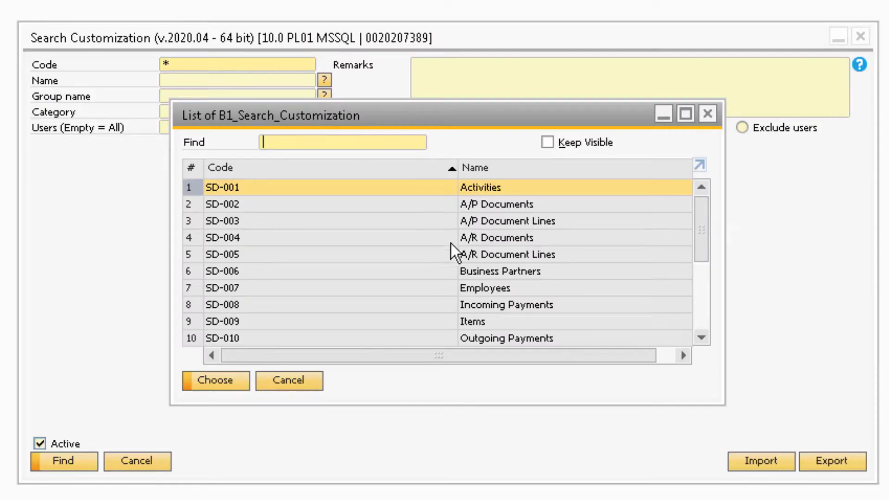
pyautogui.moveTo(706, 251); pyautogui.dragTo(699, 313)
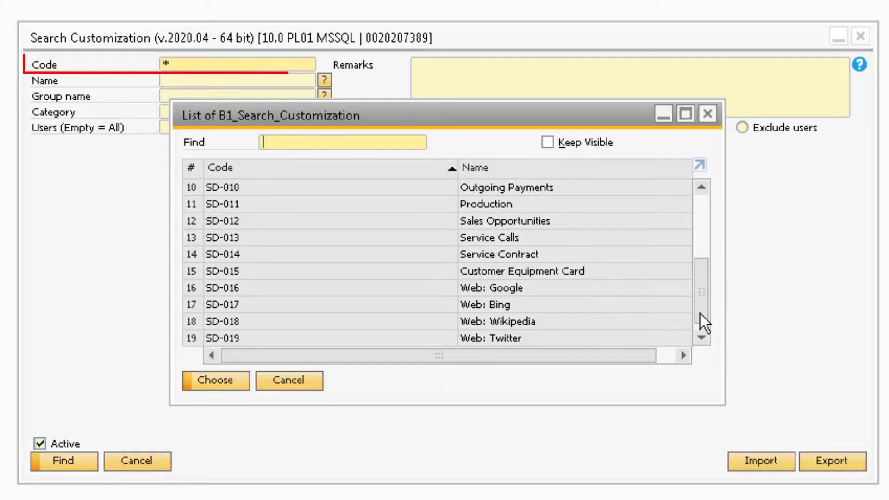
pyautogui.click(287, 380)
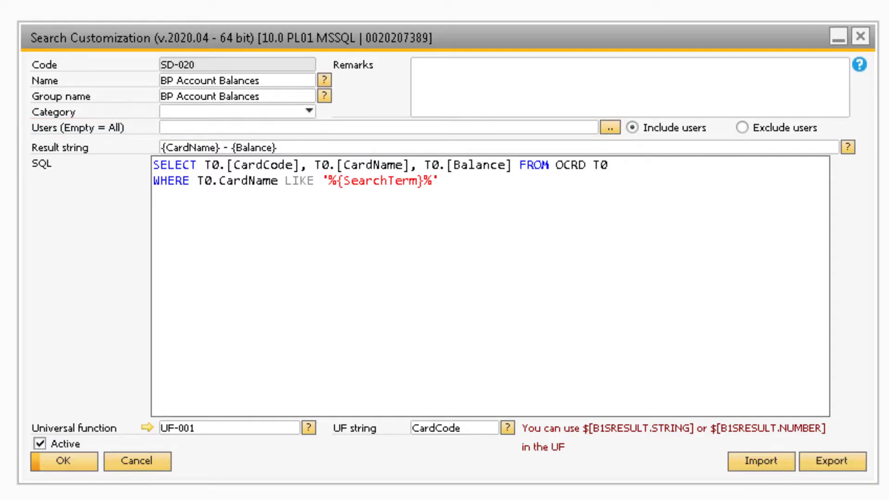
# Assign the second and fourth listed users to the BP Account Balances search customization and set it to exclude them.
pyautogui.click(610, 128)
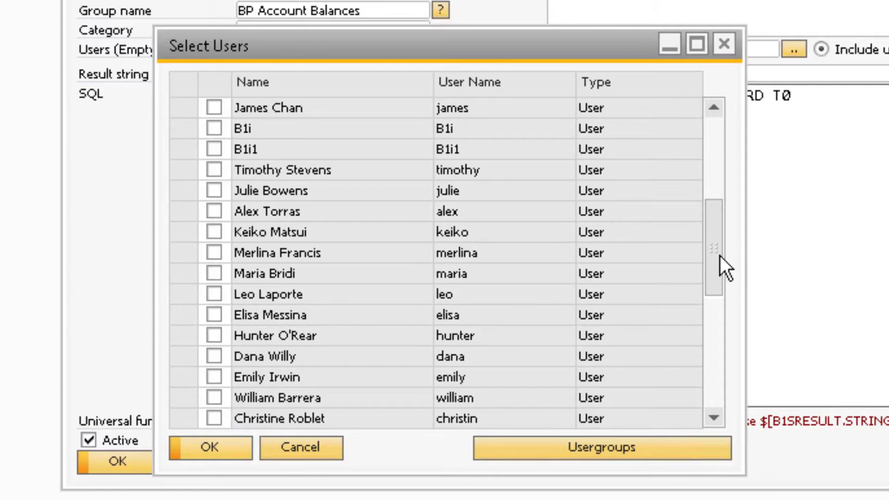
pyautogui.click(731, 47)
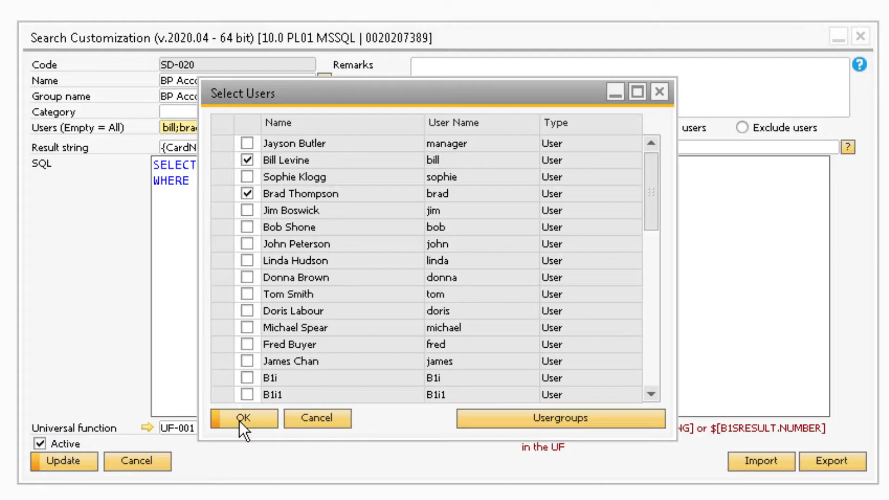
pyautogui.click(242, 418)
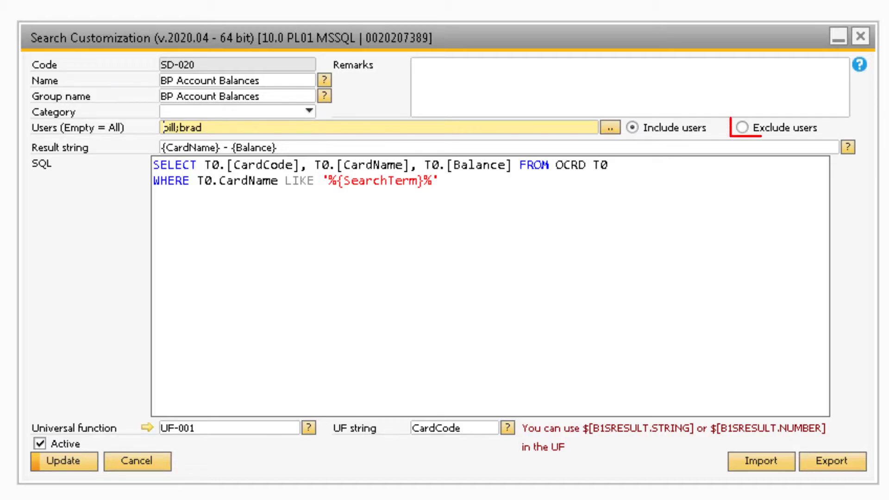
pyautogui.click(746, 128)
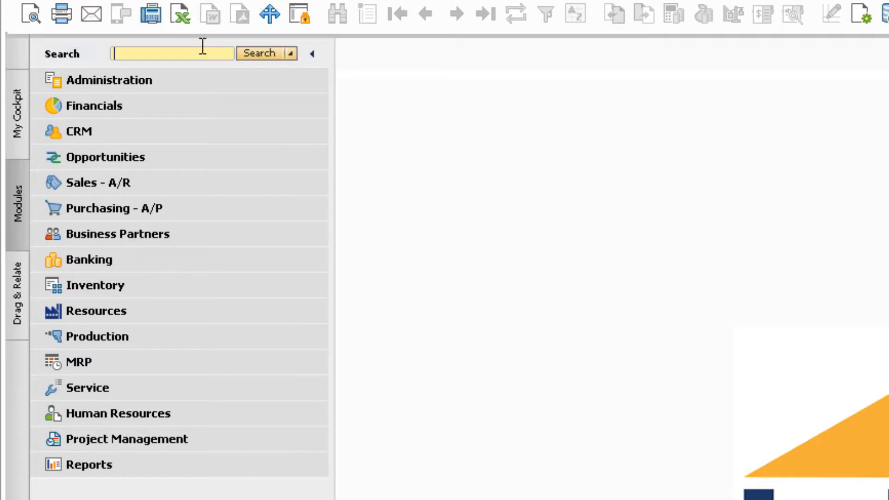
# Run a general B1 Search for "max" across all search categories.
pyautogui.write('max')
pyautogui.click(292, 54)
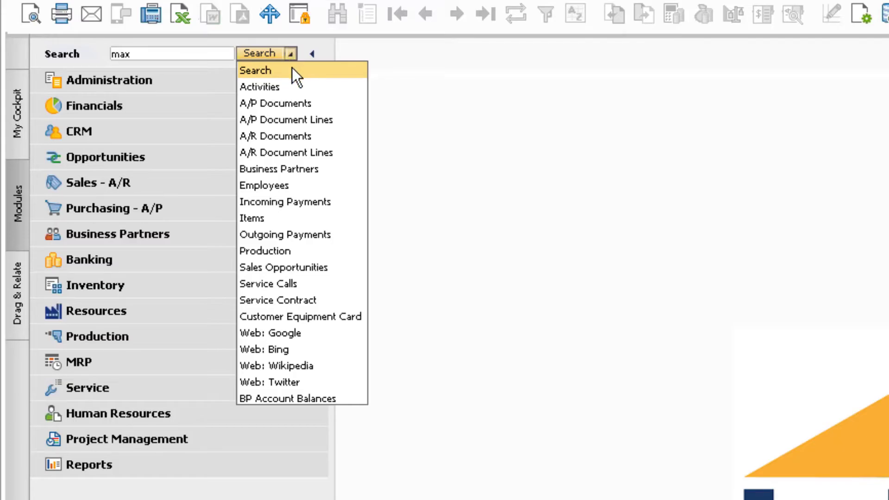
pyautogui.click(293, 70)
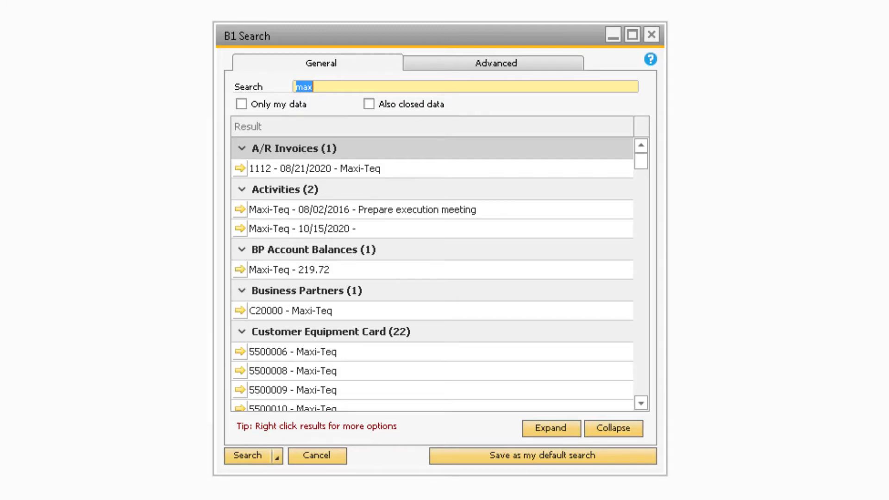
# Review the sorting, grouping and filter options available for the Result column, leaving them unused.
pyautogui.rightClick(529, 123)
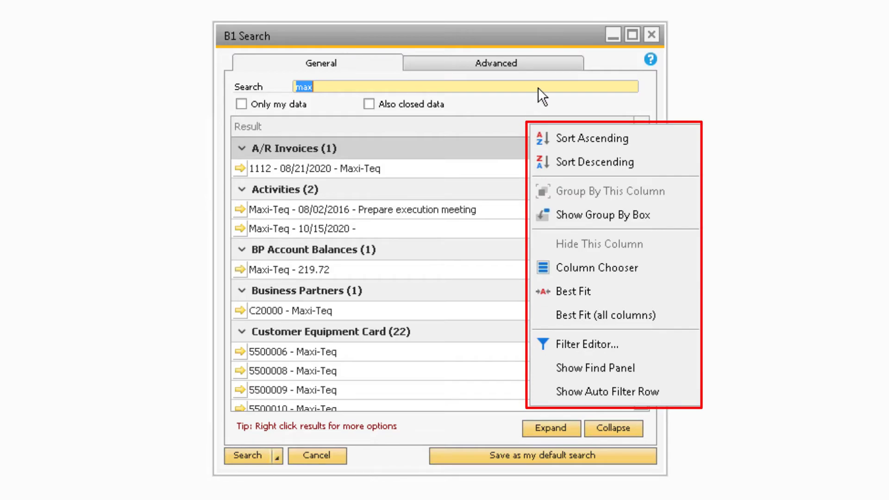
pyautogui.press('Escape')
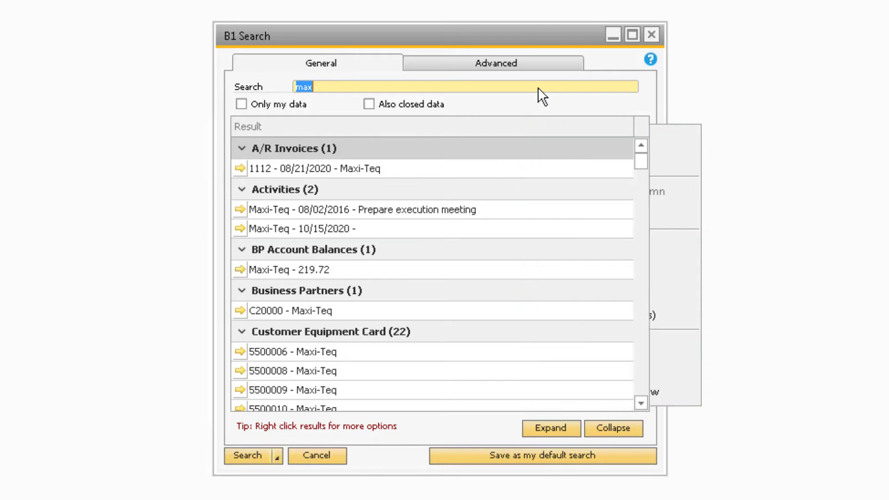
pyautogui.click(539, 87)
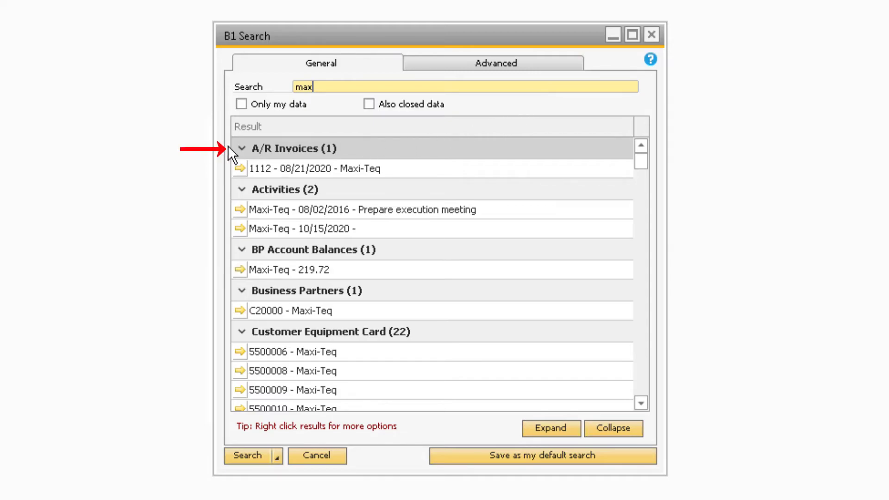
# Collapse the A/R Invoices and Activities result groups and show the available actions for the Maxi-Teq business partner.
pyautogui.click(243, 149)
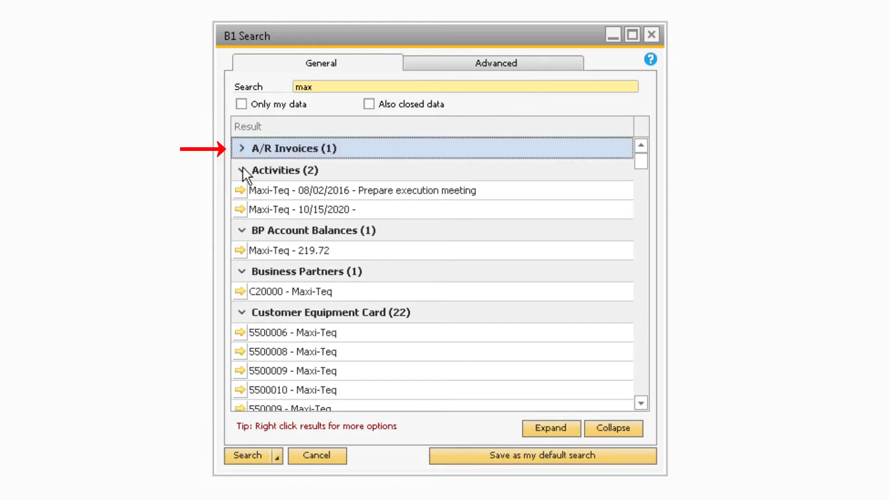
pyautogui.click(243, 168)
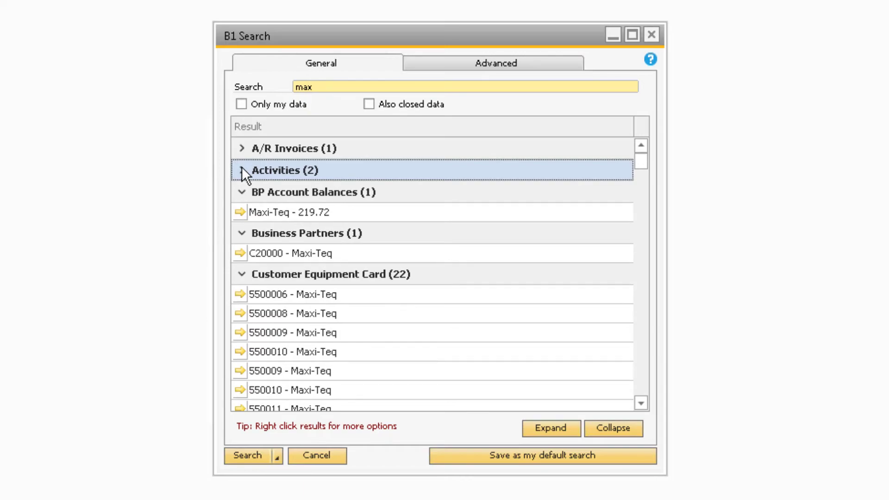
pyautogui.click(365, 257)
pyautogui.rightClick(365, 257)
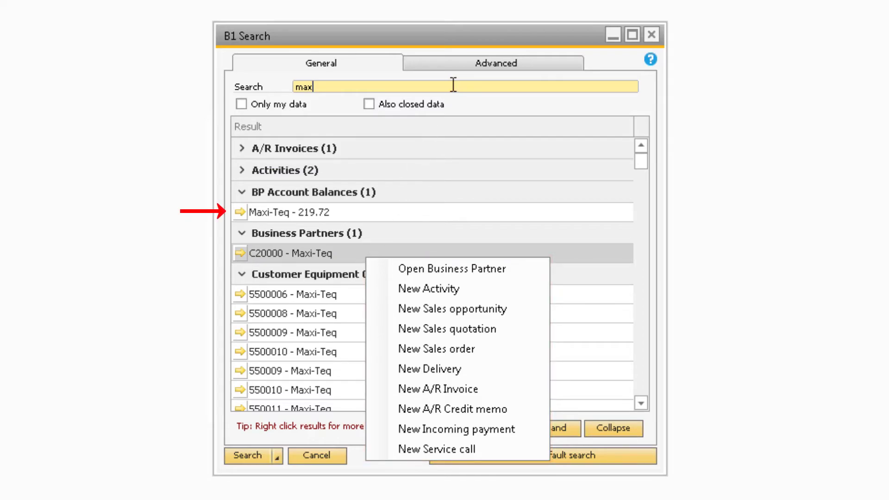
# Open the business partner record linked to the Maxi-Teq result under BP Account Balances.
pyautogui.click(258, 216)
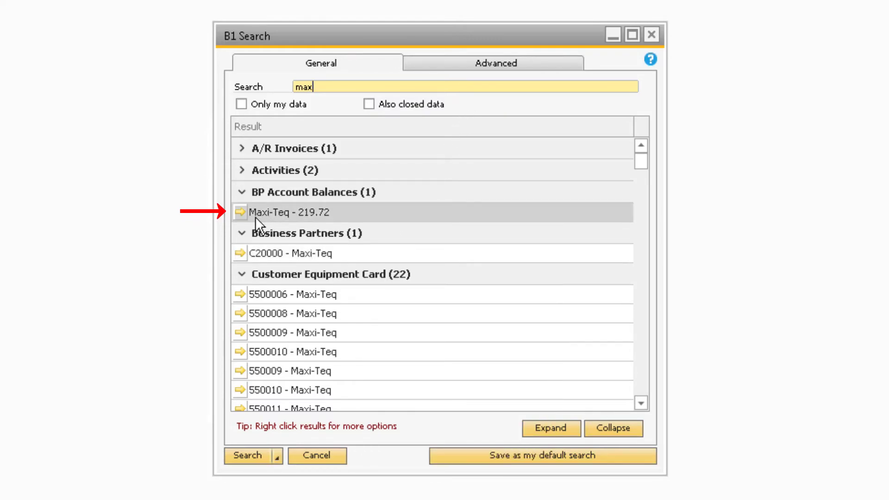
pyautogui.click(240, 212)
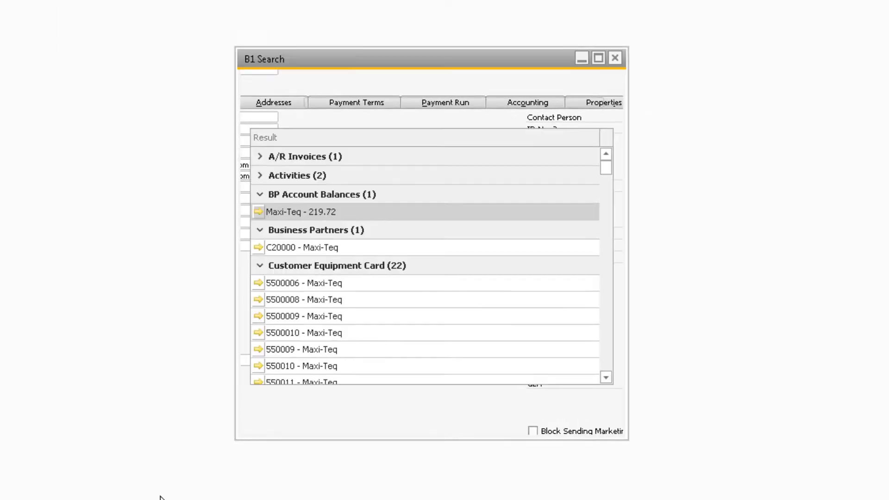
pyautogui.click(525, 67)
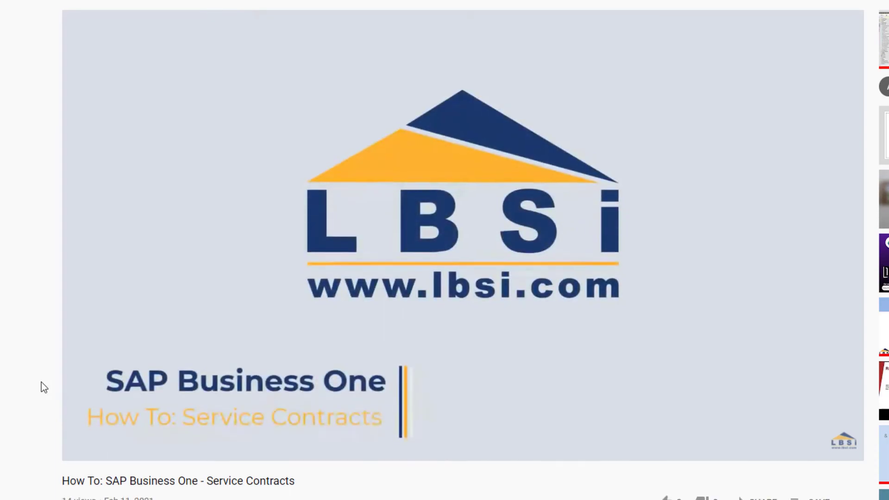
# Subscribe to the LBSi channel from the YouTube video on Service Contracts and set its notifications to All.
pyautogui.scroll(-4, 41, 382)
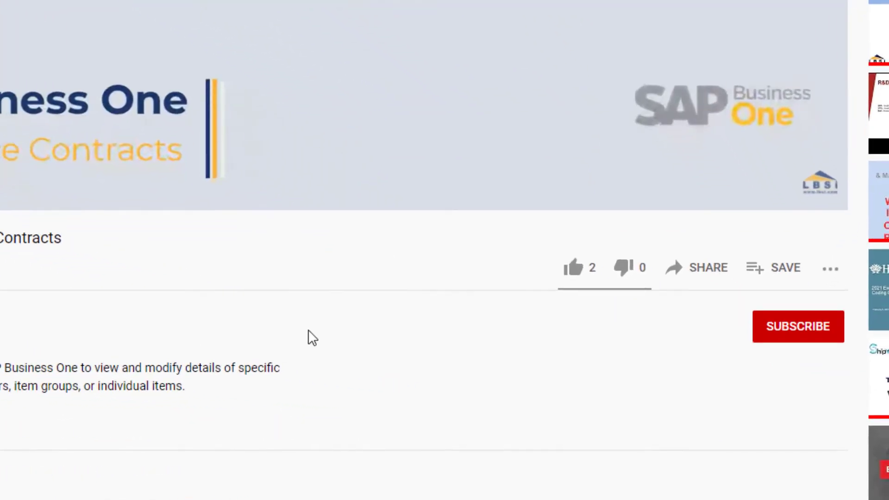
pyautogui.click(769, 332)
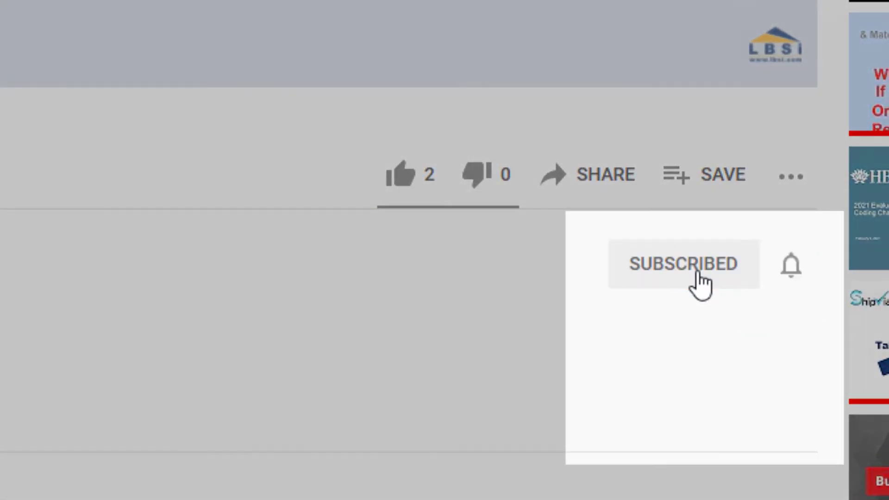
pyautogui.click(827, 330)
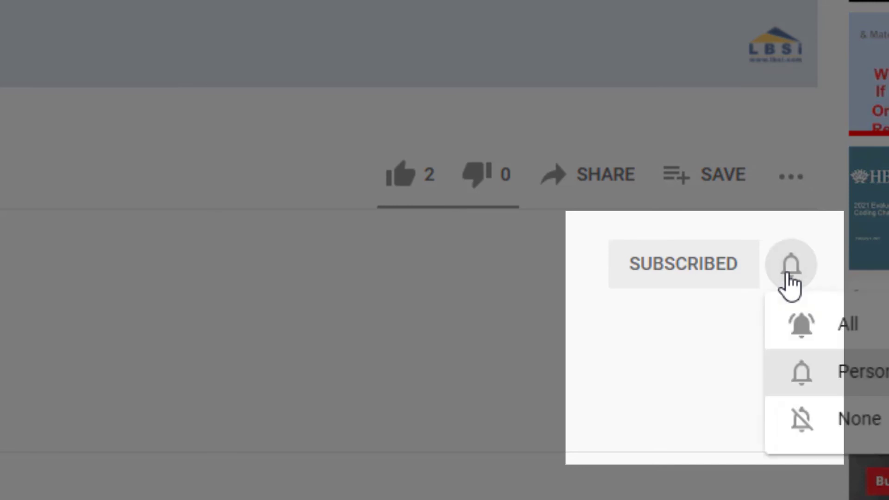
pyautogui.click(802, 324)
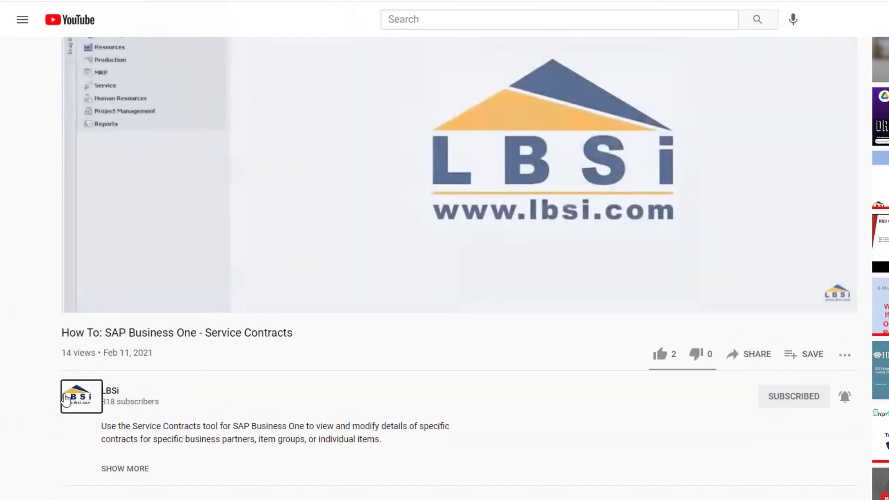
# Open the LBSi channel page and browse further through its uploaded videos.
pyautogui.click(79, 395)
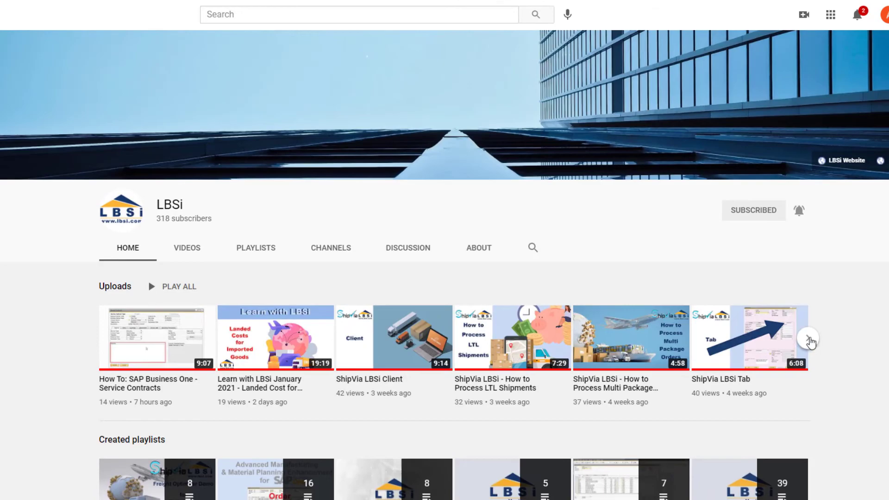
pyautogui.click(808, 339)
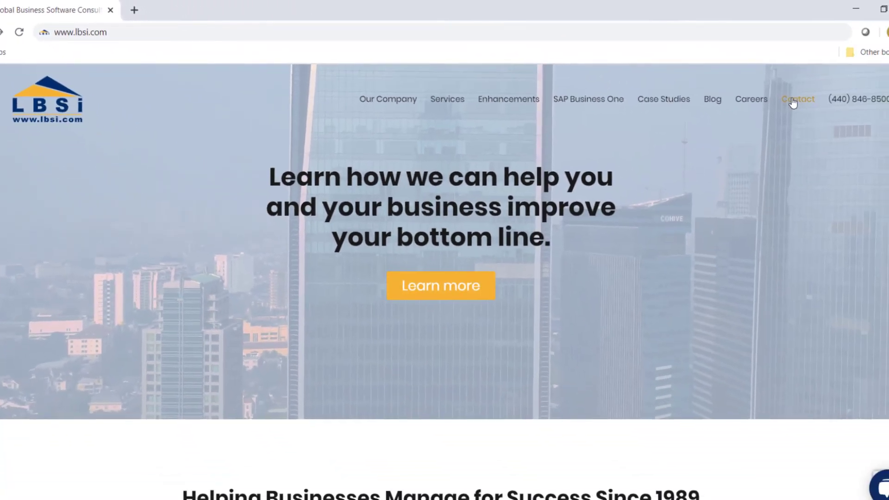
# Open the Contact page on the LBSi website and review the contact form.
pyautogui.click(793, 103)
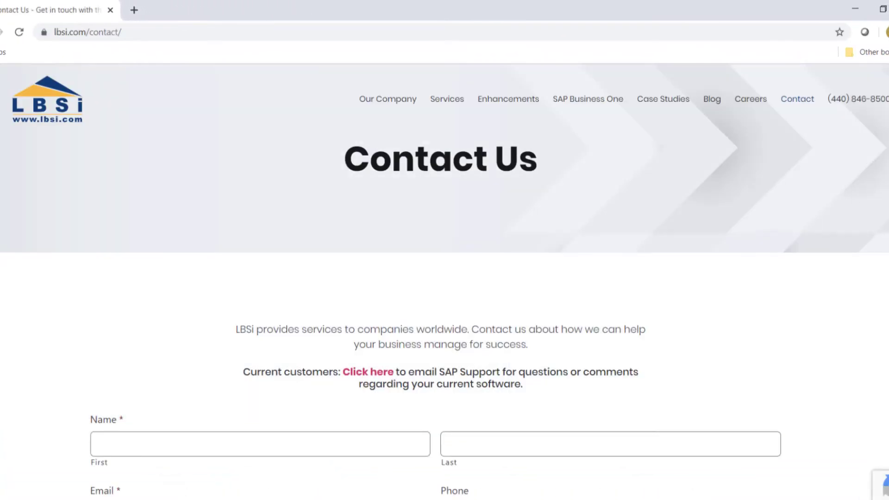
pyautogui.scroll(-5, 445, 277)
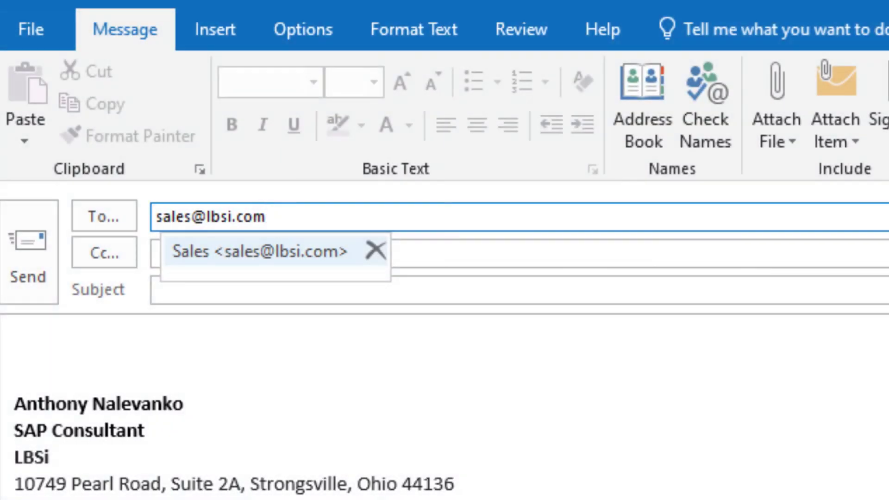